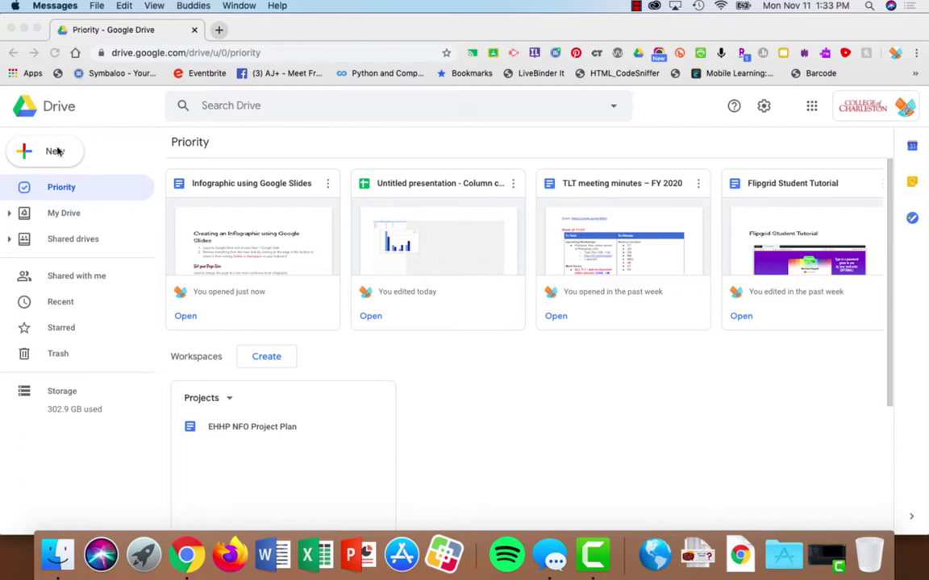
Create a new Google Slides presentation and delete the title and subtitle placeholders from its first slide
left_click(58, 149)
left_click(58, 151)
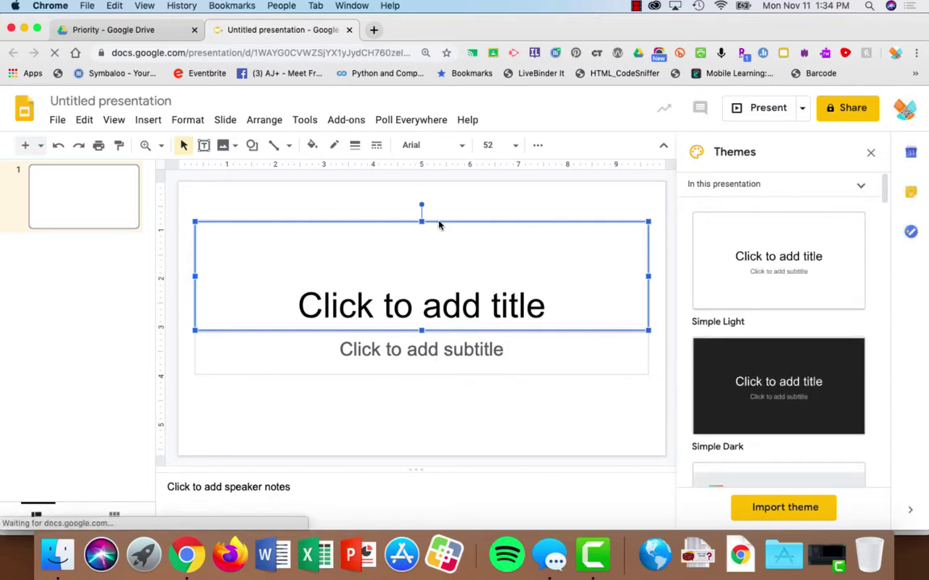
key("BackSpace")
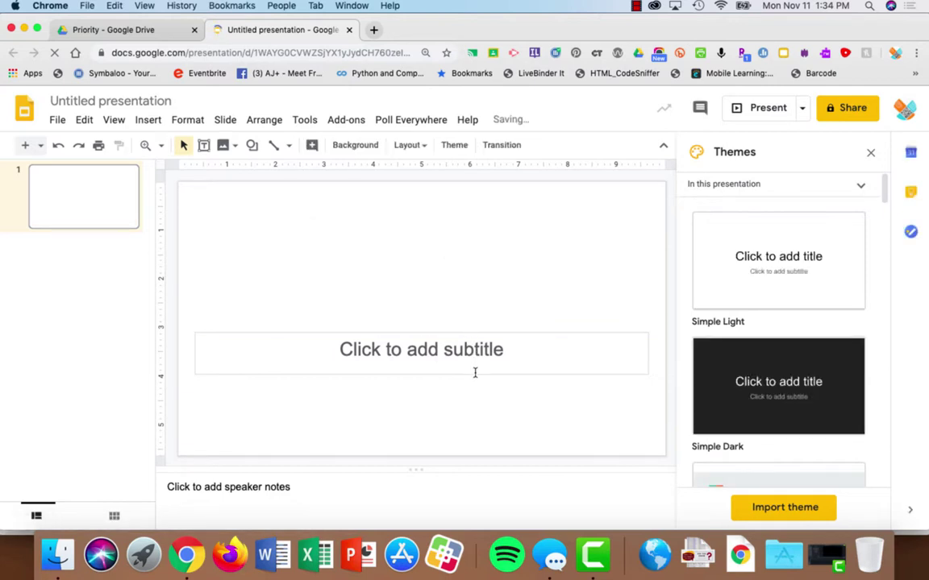
left_click(474, 375)
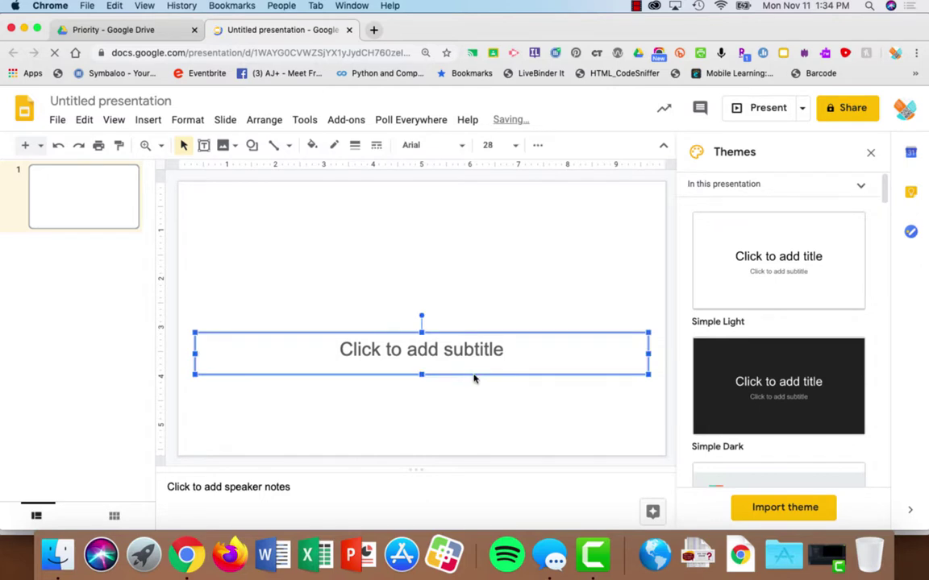
key("BackSpace")
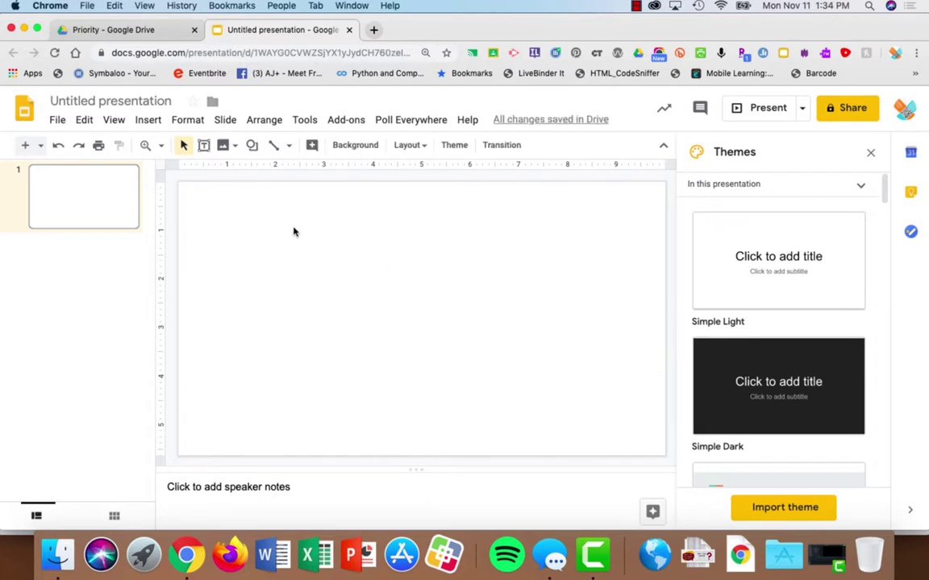
Rename the untitled presentation as My Infographic
left_click(111, 101)
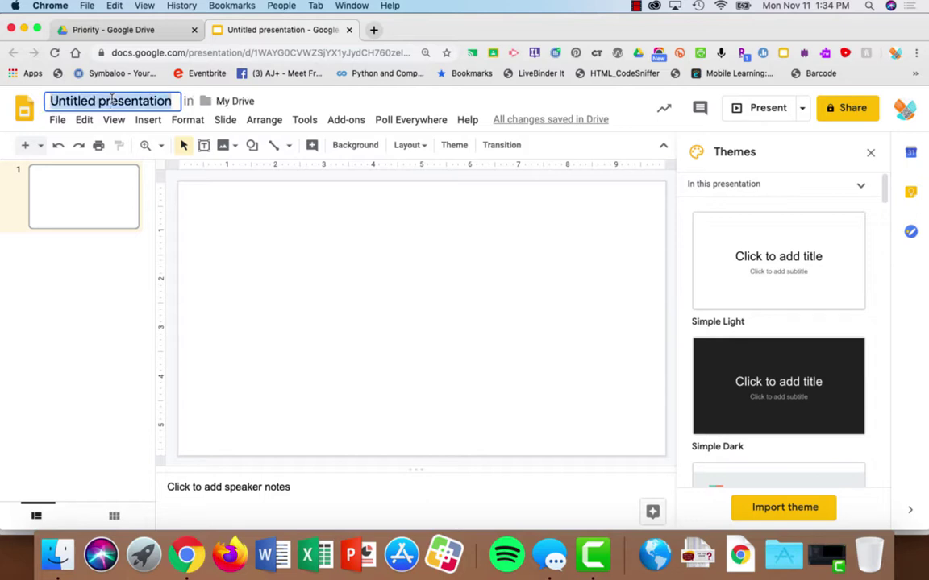
type("My Infographic")
key("Return")
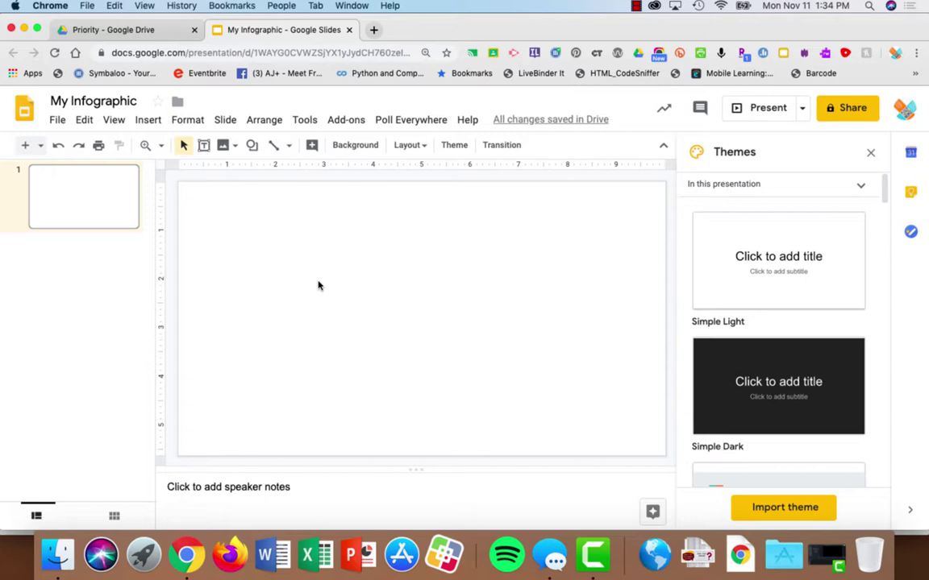
In the page setup, choose a custom page size and enter 8.5 x 11 inches for print
left_click(57, 120)
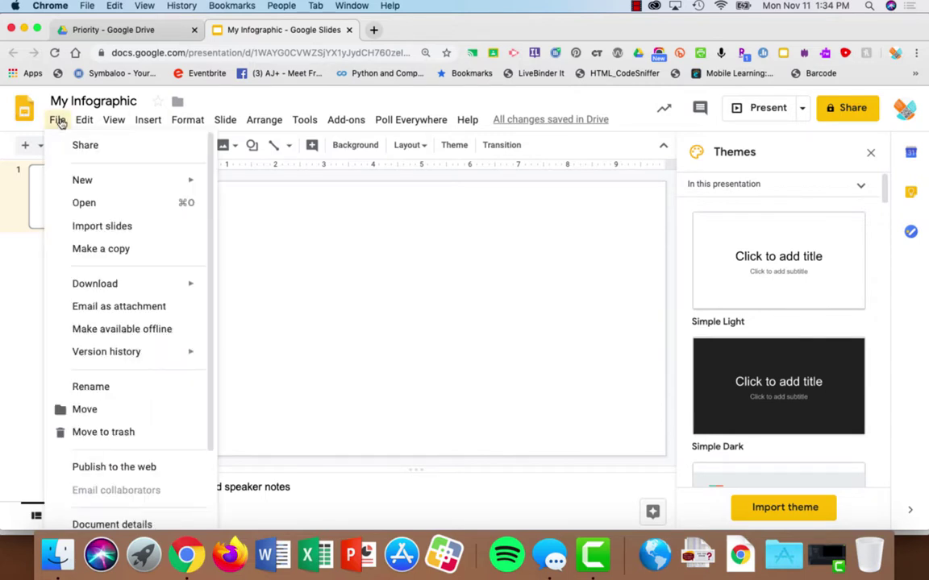
scroll(118, 389, "down", 2)
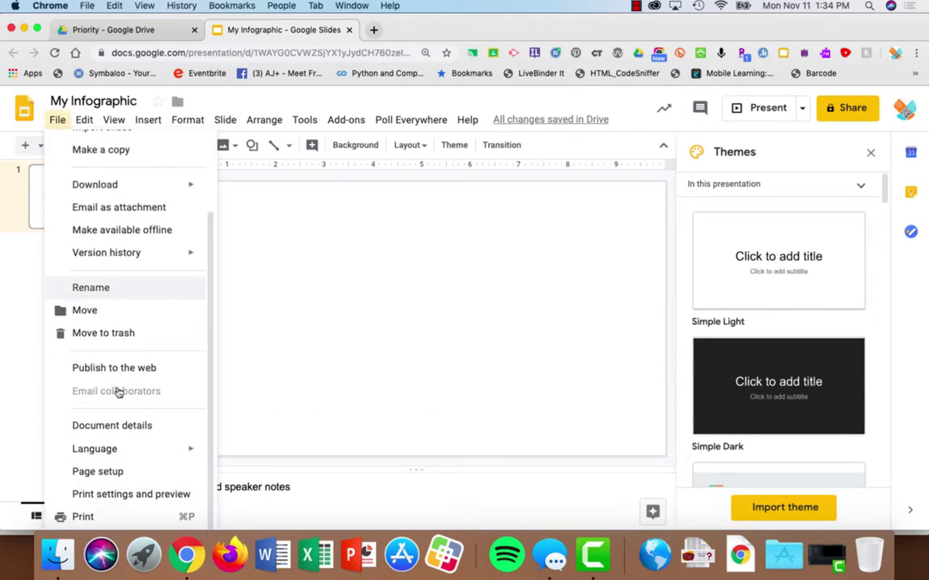
left_click(110, 476)
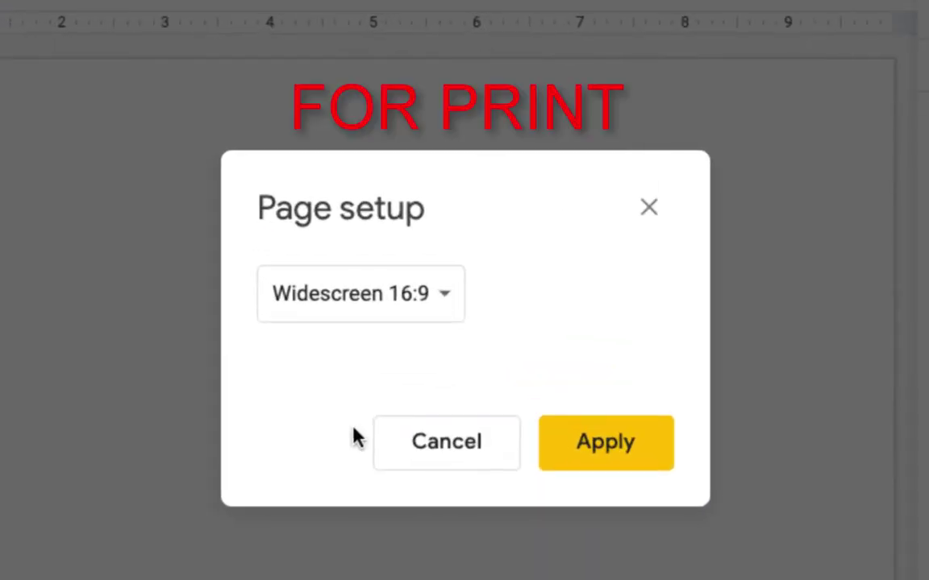
left_click(434, 319)
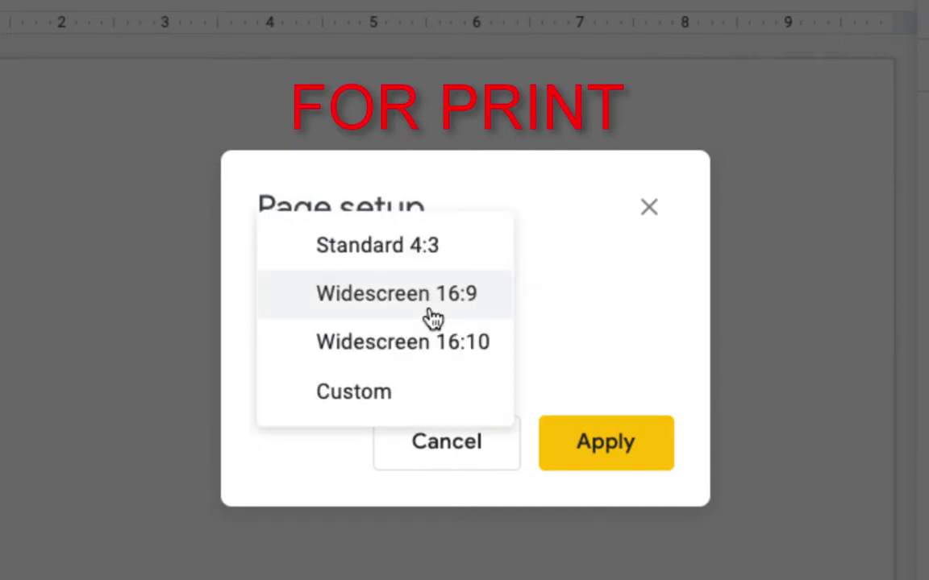
left_click(355, 400)
left_click_drag(321, 377, 252, 376)
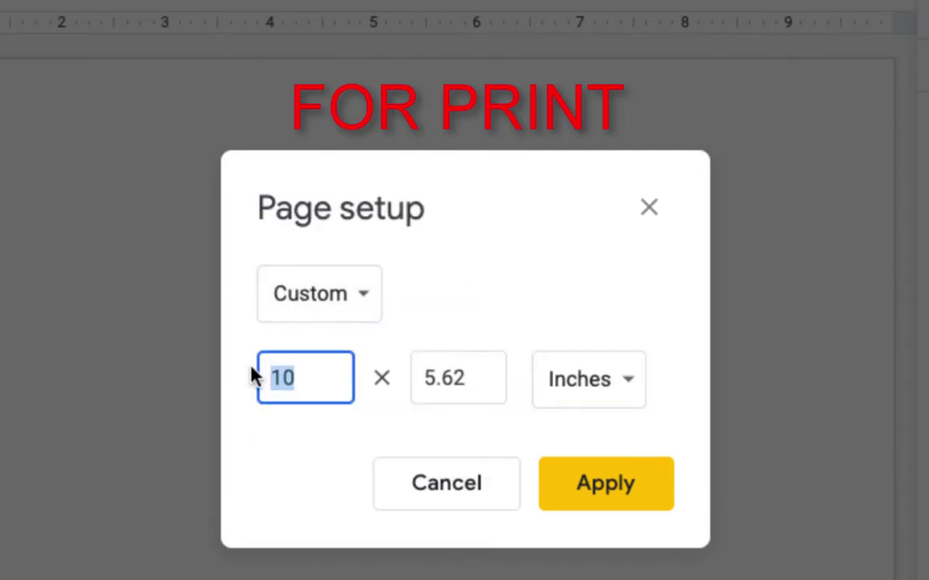
type("8.5")
key("Tab")
type("11")
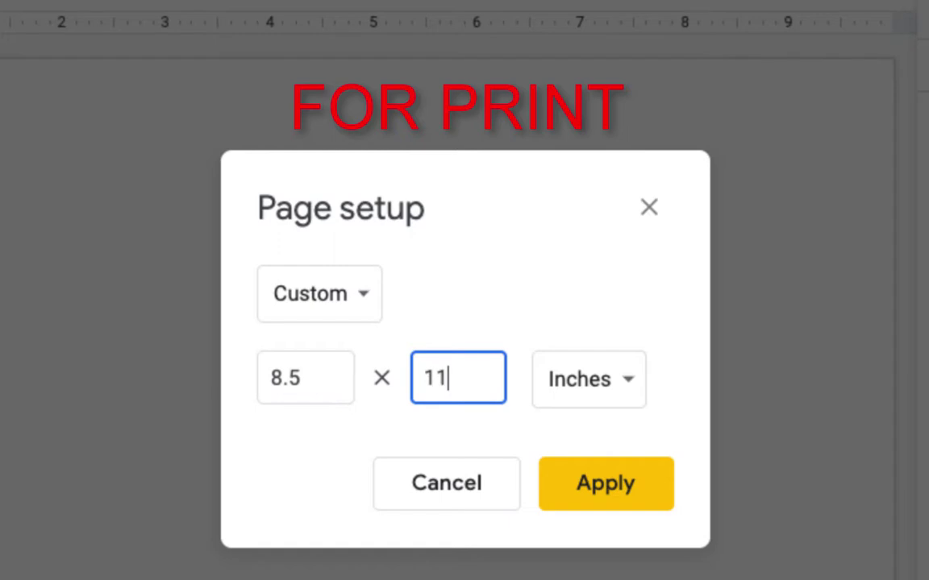
Switch the custom page size to pixels, set it to 600 x 1000 and apply it
left_click(628, 387)
left_click(627, 528)
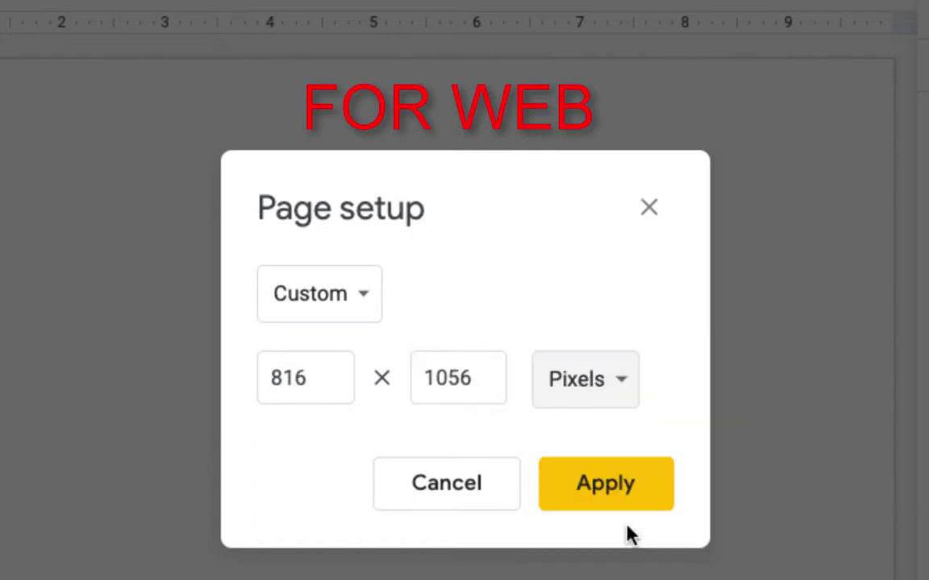
left_click_drag(315, 377, 193, 376)
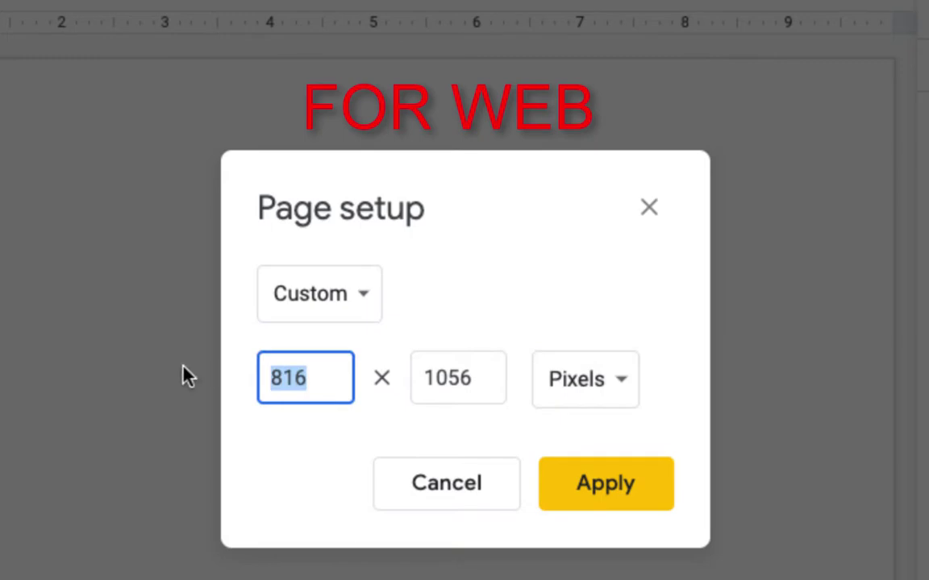
type("600")
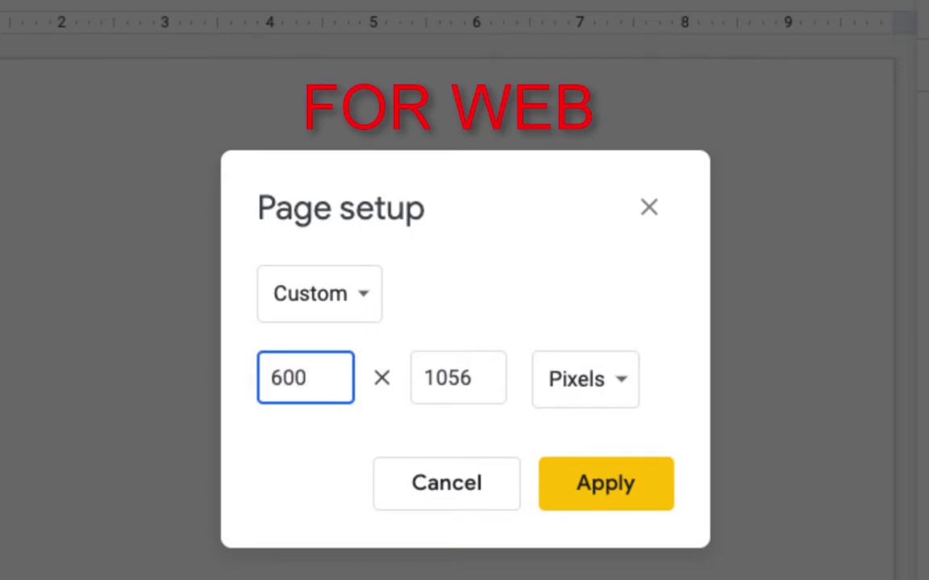
key("Tab")
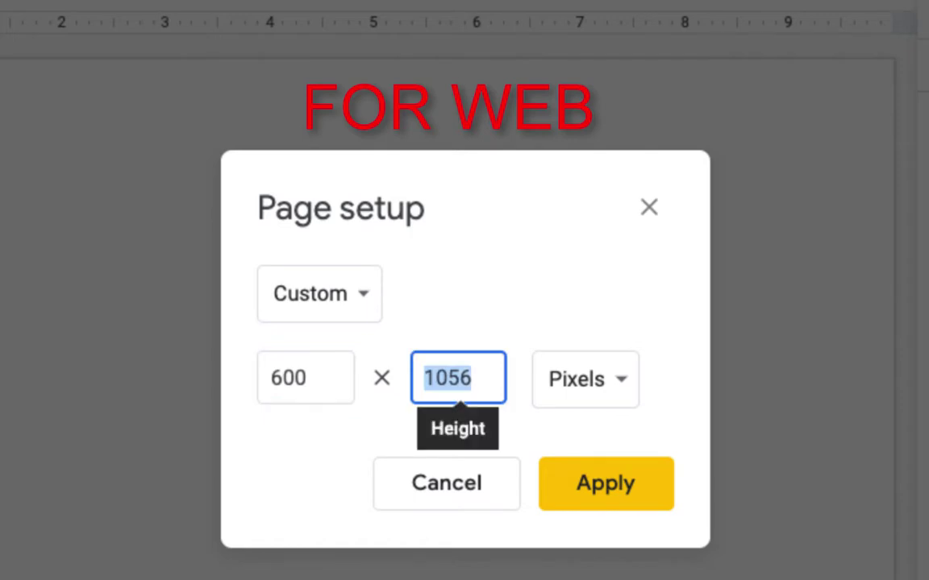
type("1000")
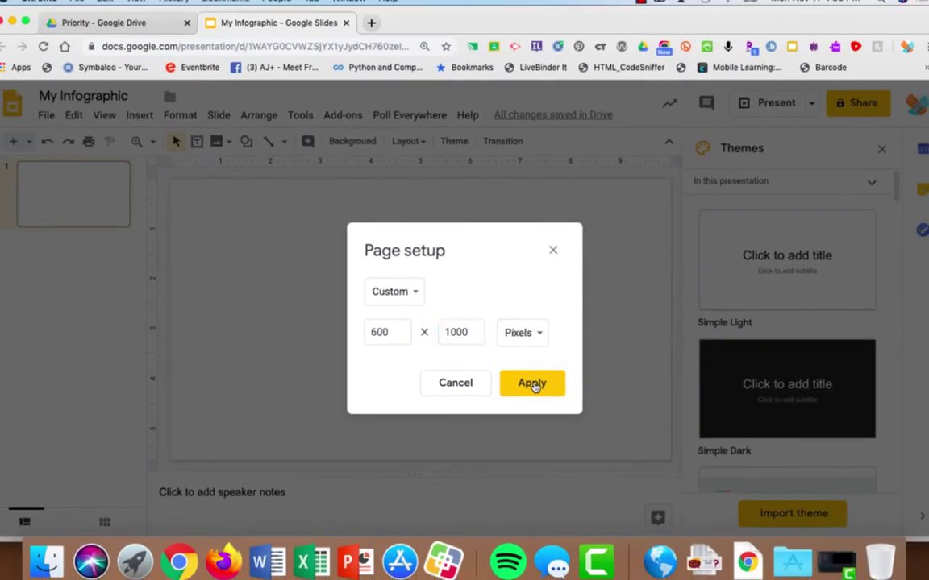
left_click(532, 384)
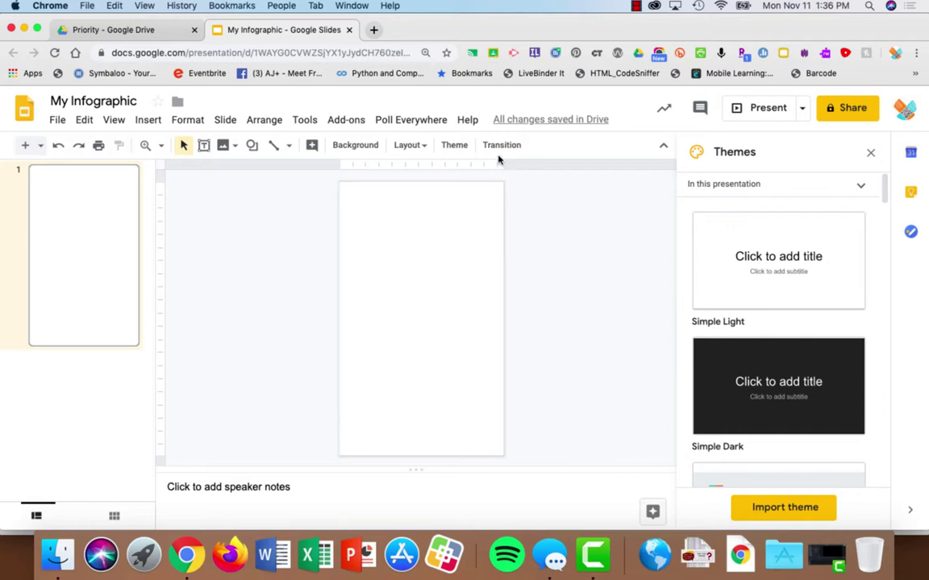
Close the Themes pane and make sure the ruler is shown
left_click(453, 145)
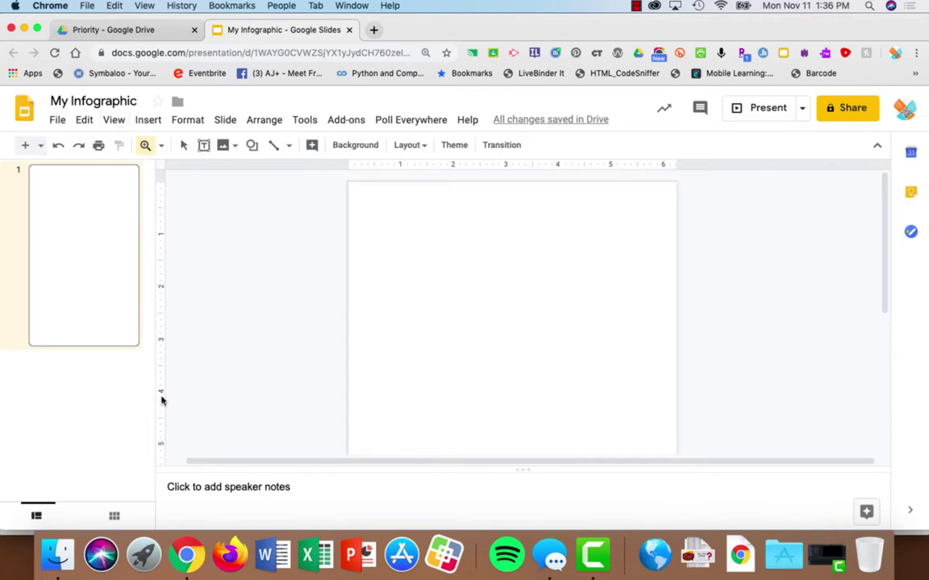
left_click(114, 120)
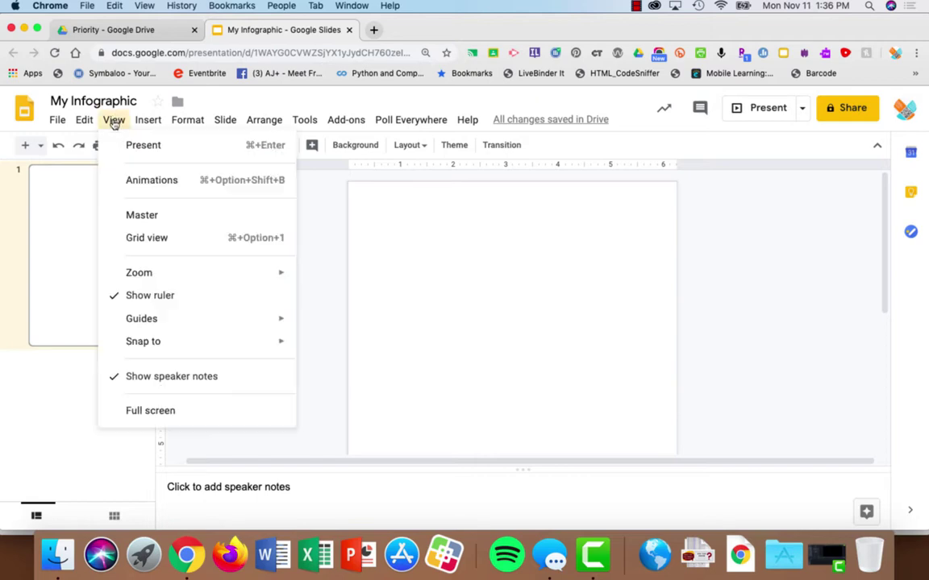
left_click(155, 296)
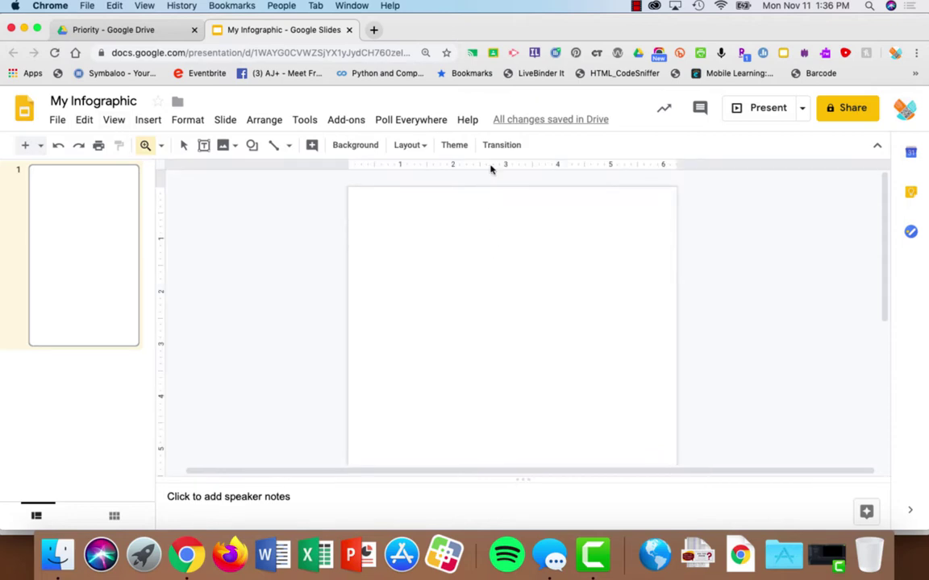
Pull a horizontal guide out of the ruler and place it at 1.50 inches on the slide
mouse_move(490, 169)
left_mouse_down()
mouse_move(491, 201)
mouse_move(491, 163)
left_mouse_up()
left_click(184, 149)
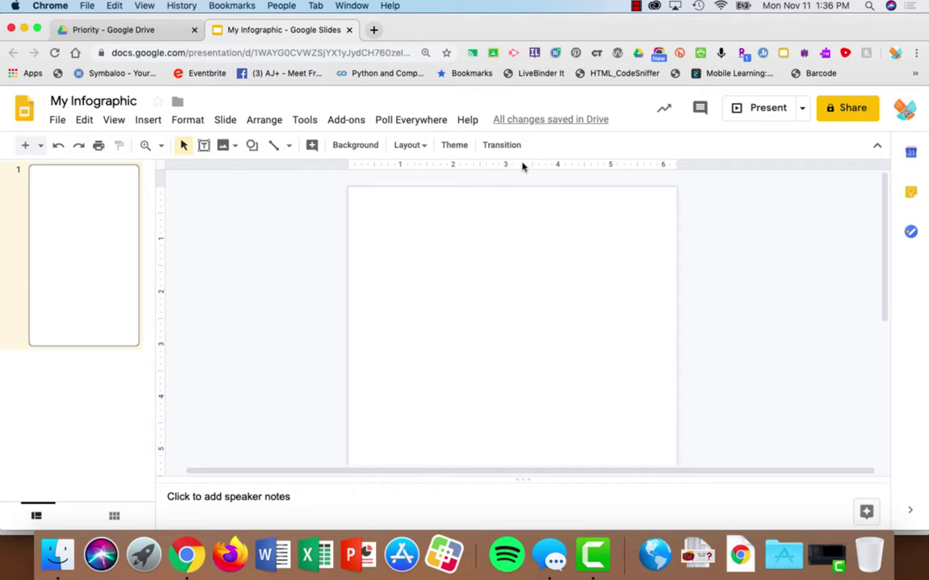
left_click_drag(523, 166, 530, 269)
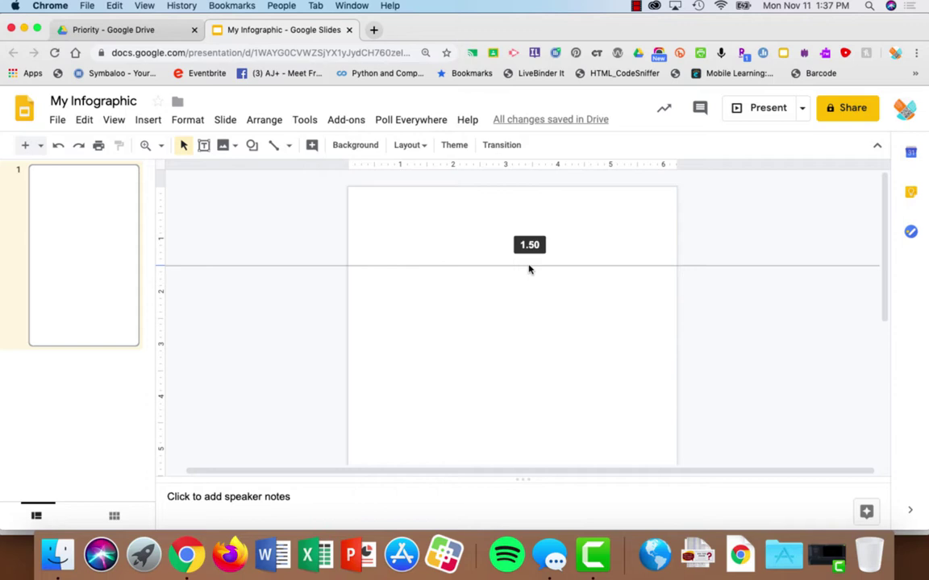
left_click_drag(529, 270, 529, 269)
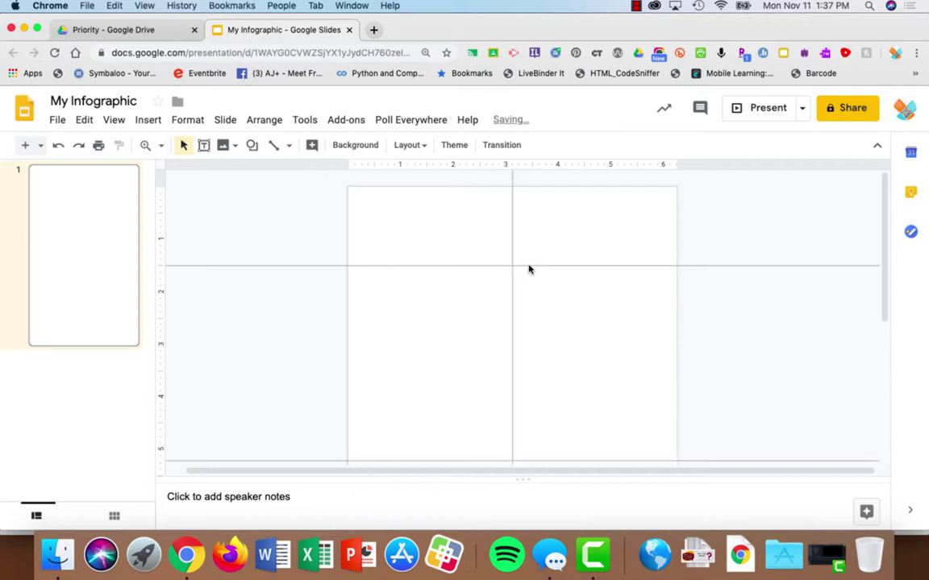
Move the horizontal guide at the middle of the page down to about 9 inches
scroll(529, 374, "down", 1)
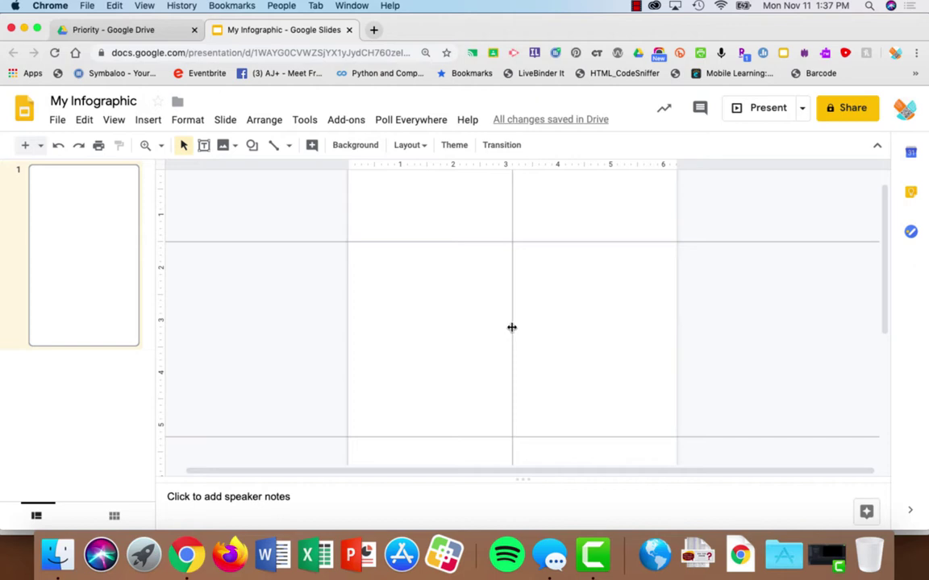
scroll(511, 327, "down", 5)
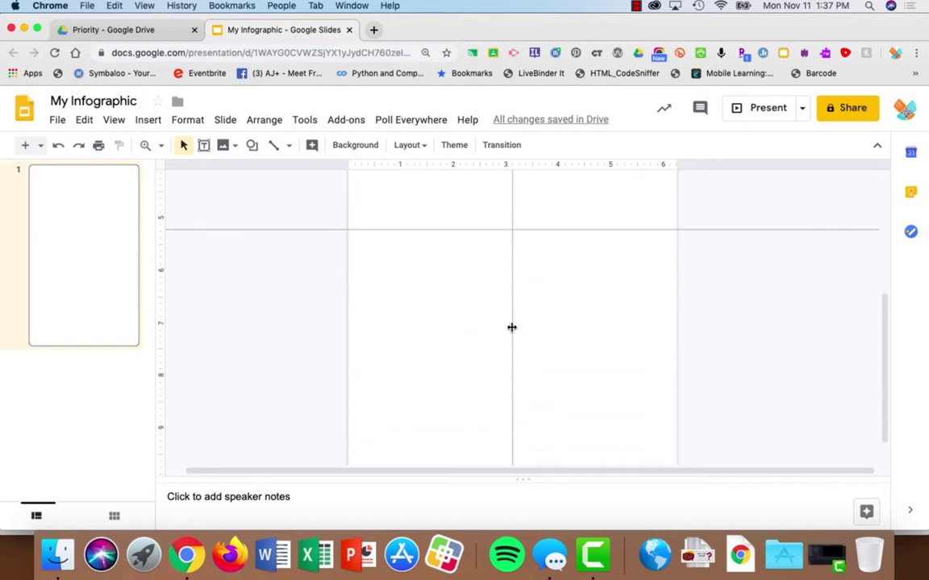
scroll(511, 327, "down", 1)
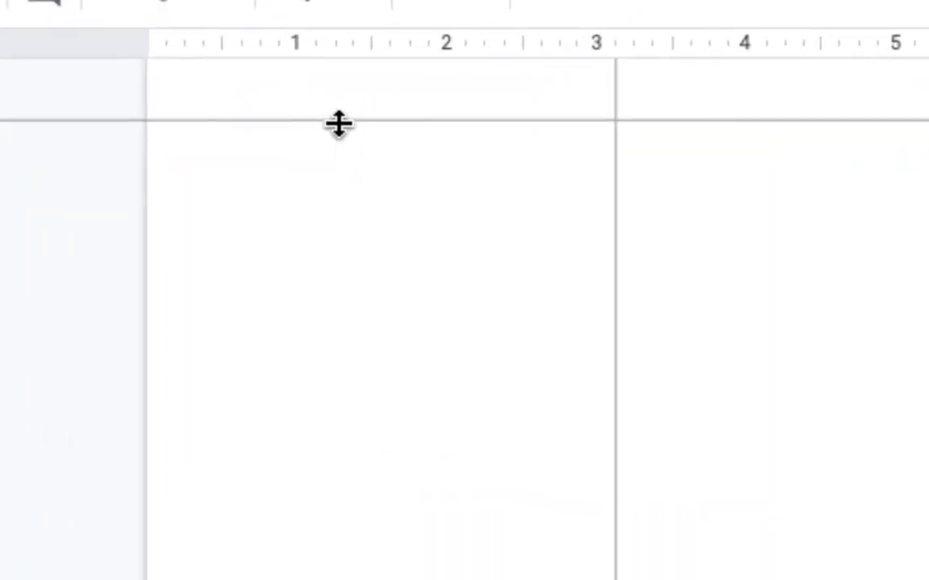
left_click_drag(338, 123, 414, 579)
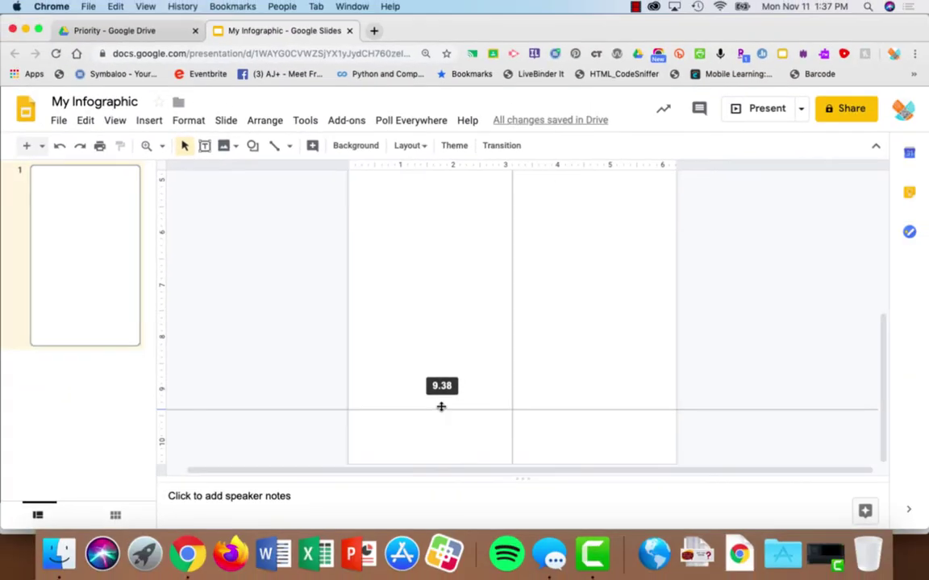
left_click_drag(441, 407, 439, 389)
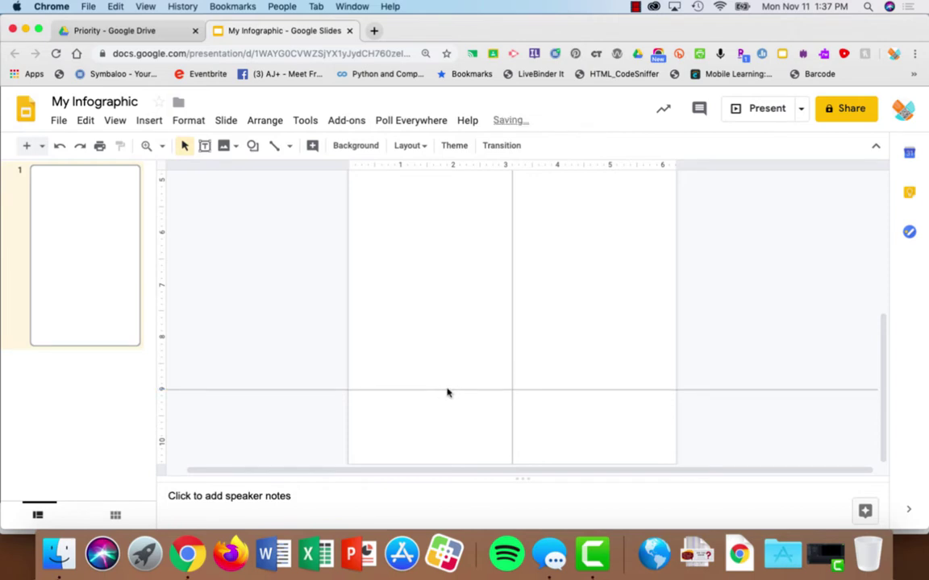
Add two more horizontal guides, one just below the 1.5-inch guide and one slightly above the middle of the page
scroll(448, 393, "up", 5)
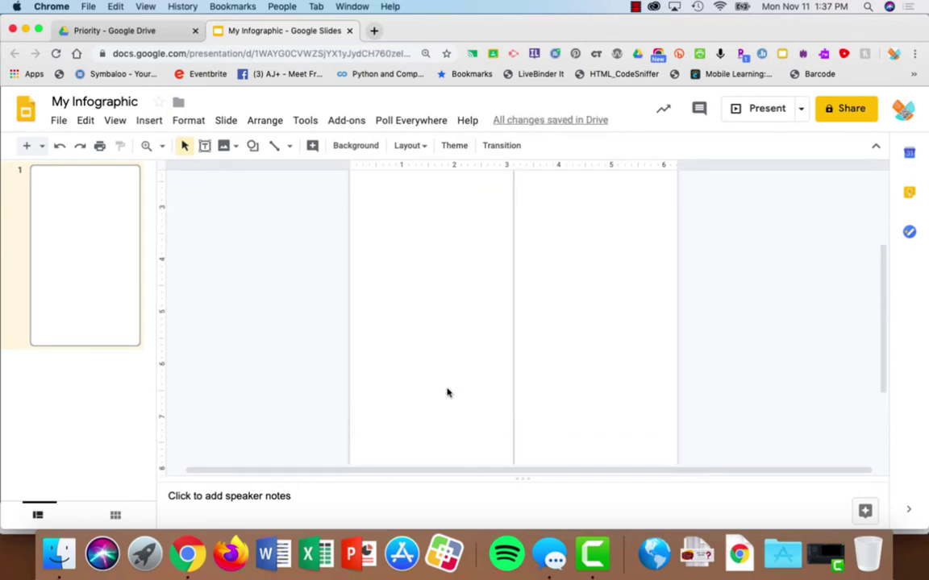
scroll(448, 392, "up", 3)
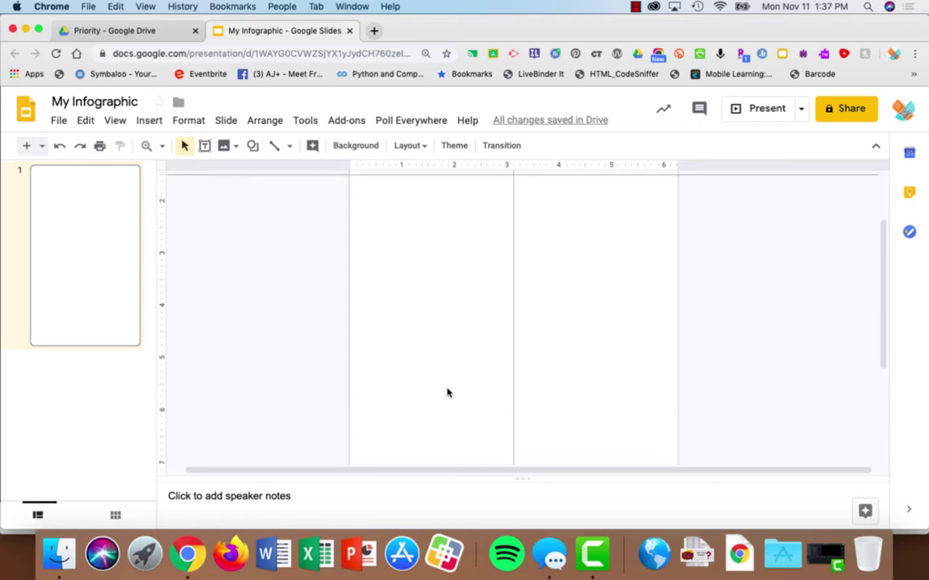
scroll(448, 393, "down", 4)
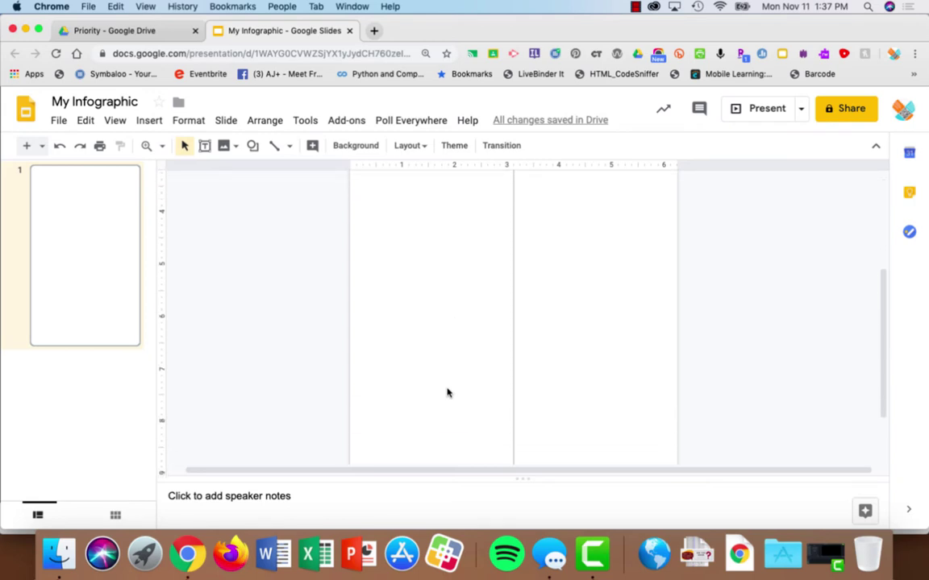
scroll(448, 393, "up", 5)
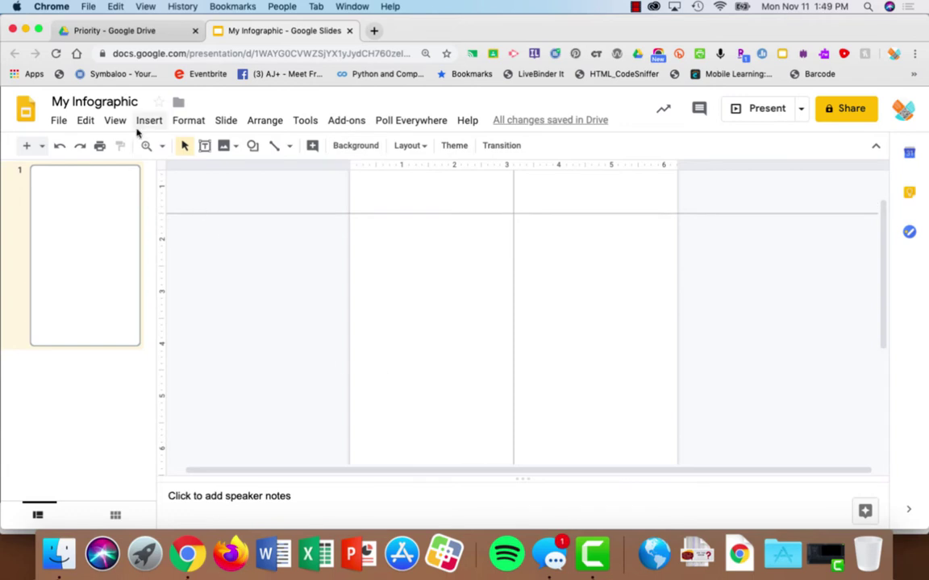
left_click(162, 146)
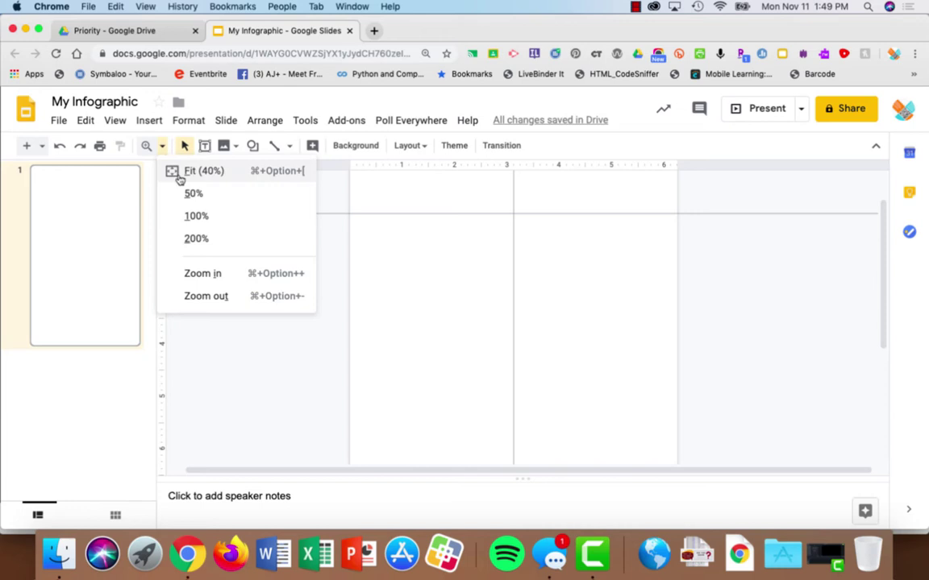
left_click(179, 178)
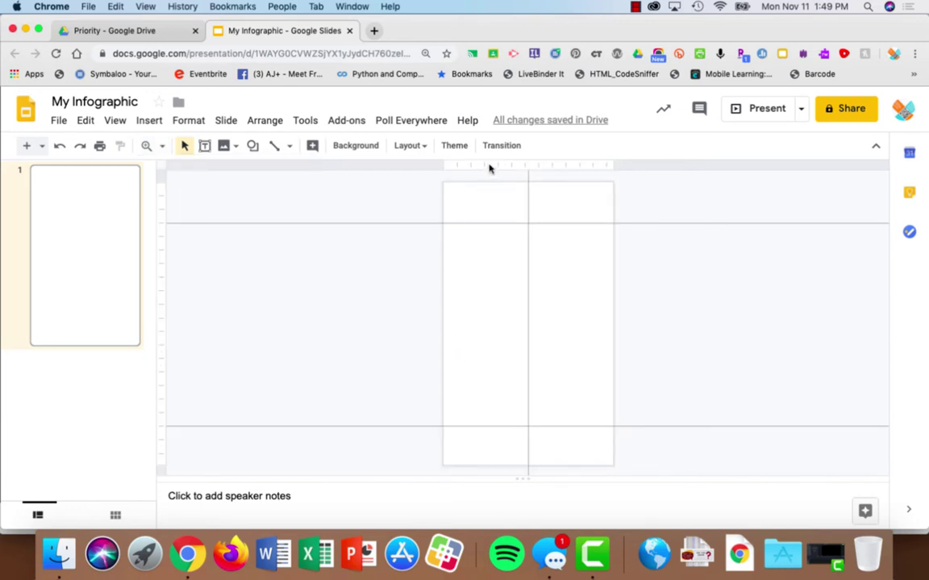
left_click_drag(490, 177, 496, 239)
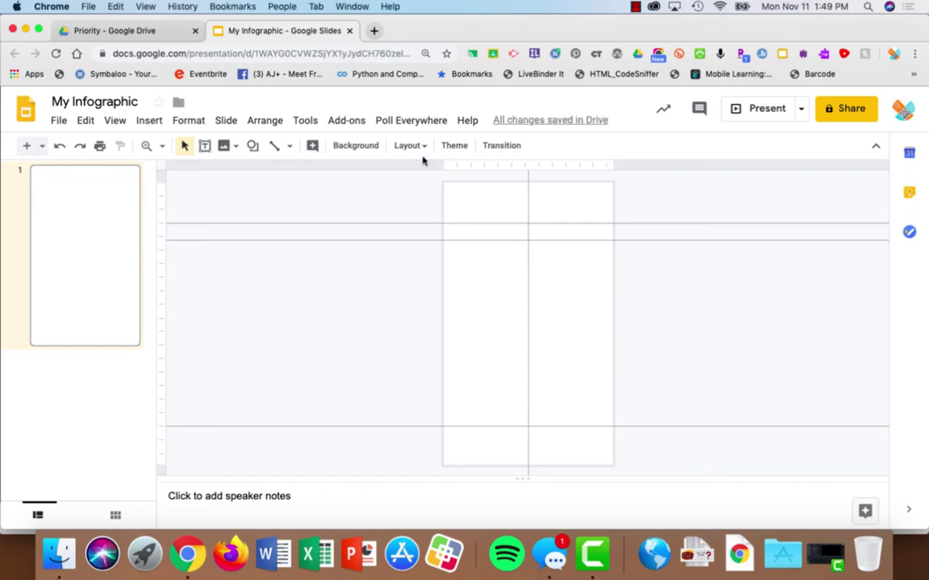
left_click_drag(500, 165, 532, 302)
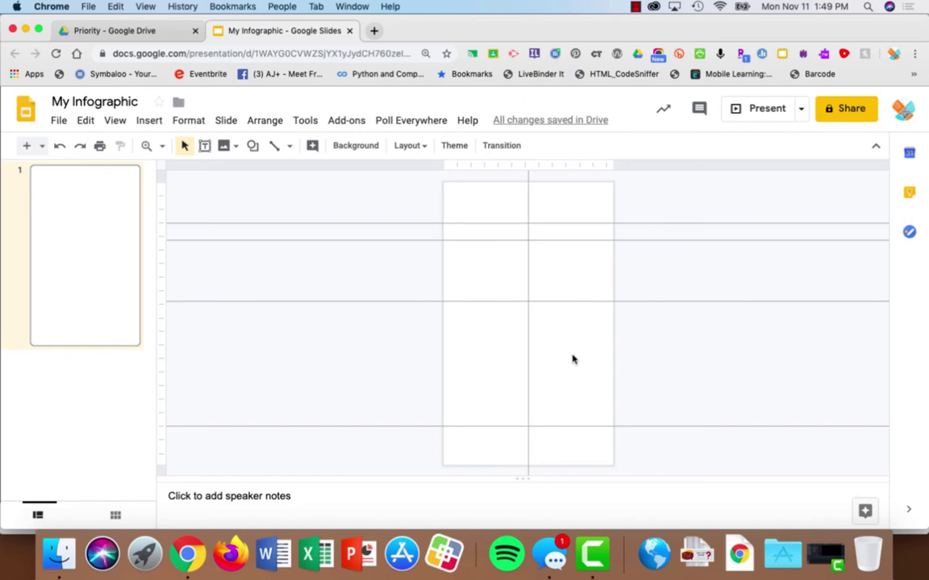